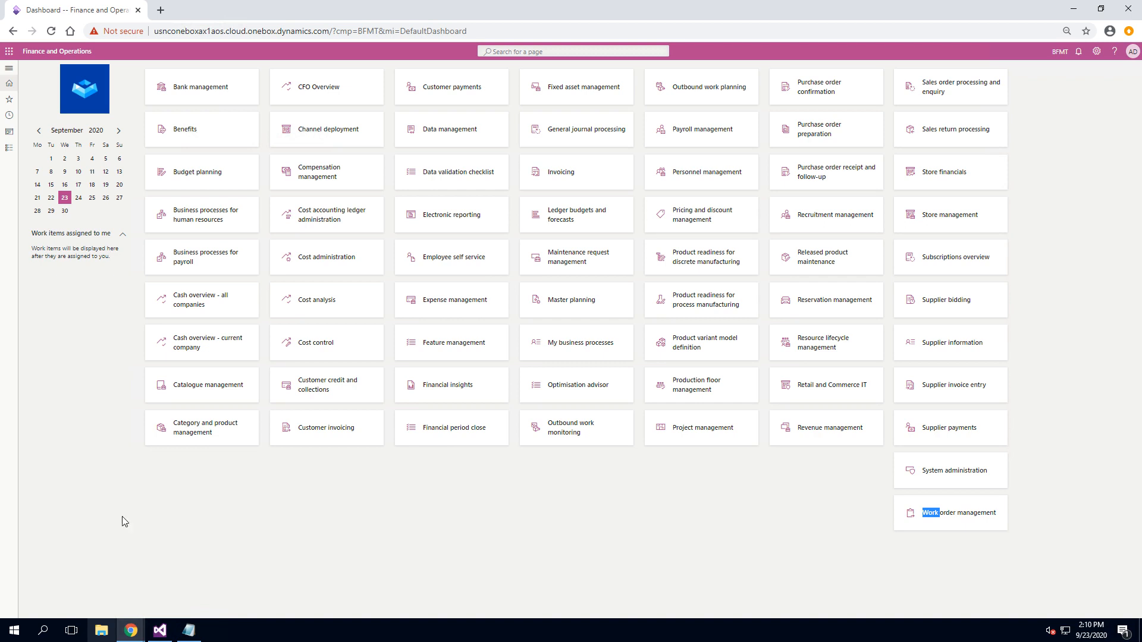
# Open the Subscription management cockpit from the Subscription management module
pyautogui.click(9, 69)
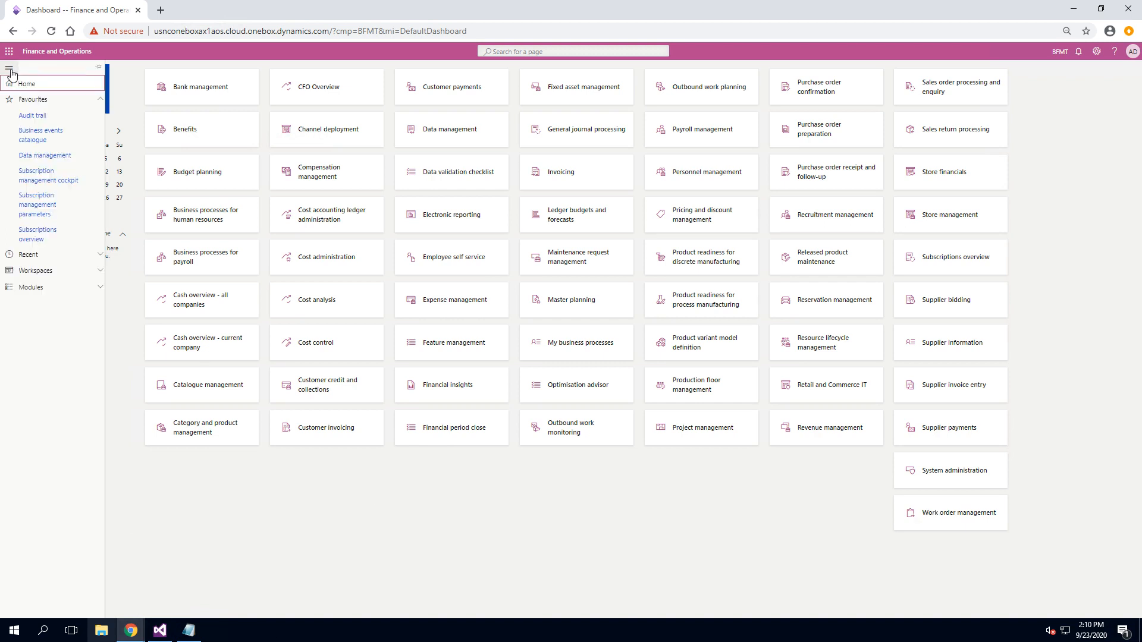
pyautogui.click(32, 288)
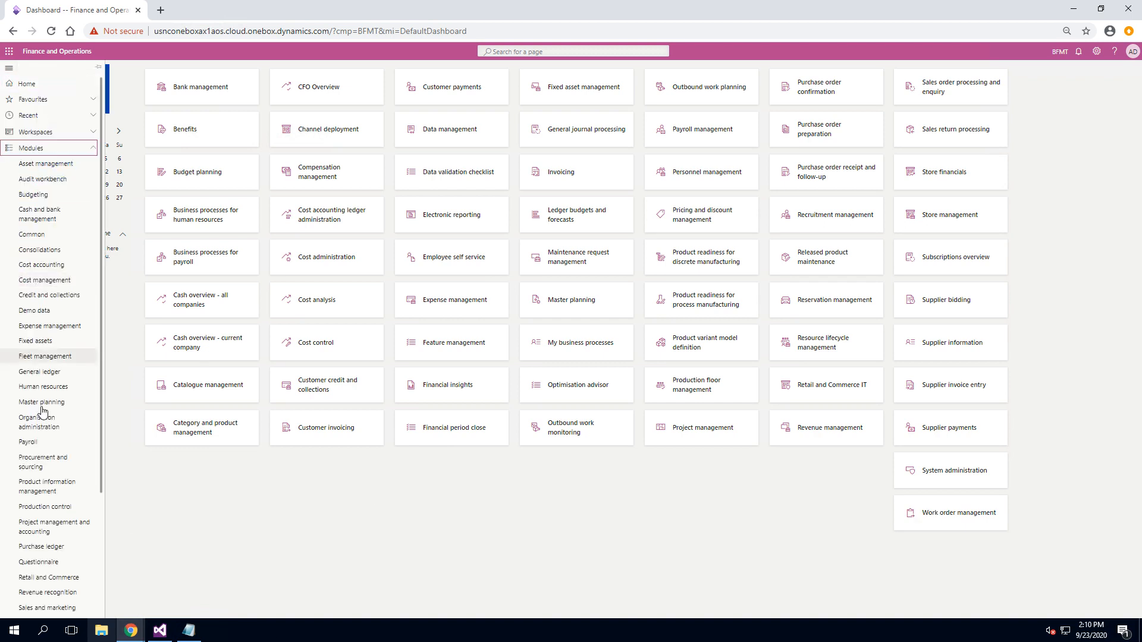
pyautogui.scroll(-5, 56, 440)
pyautogui.click(55, 510)
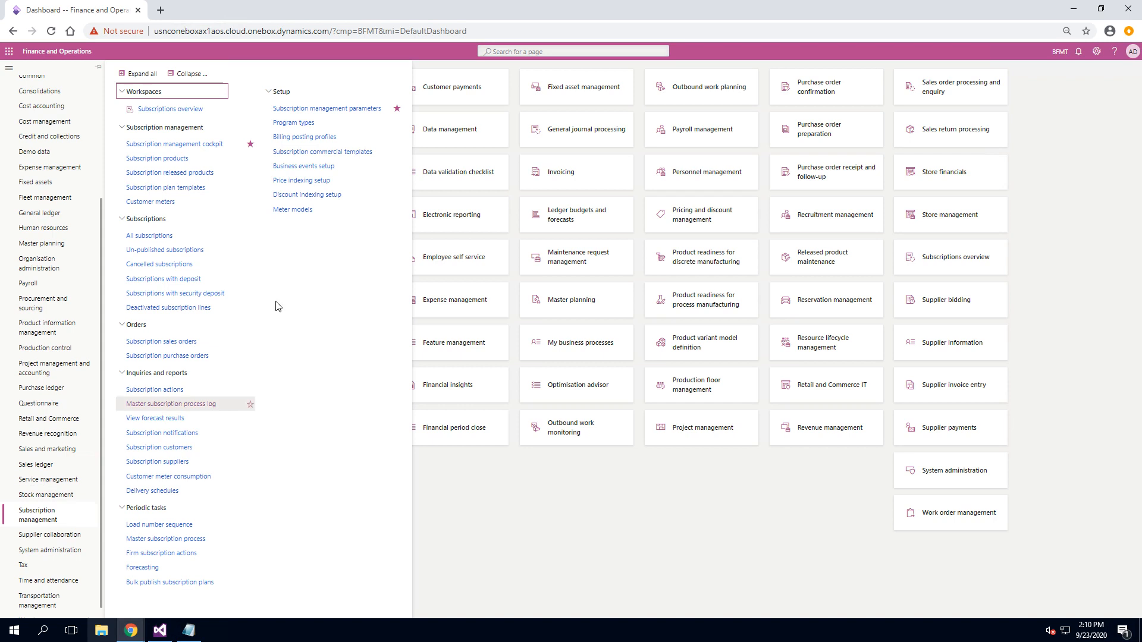
pyautogui.click(165, 145)
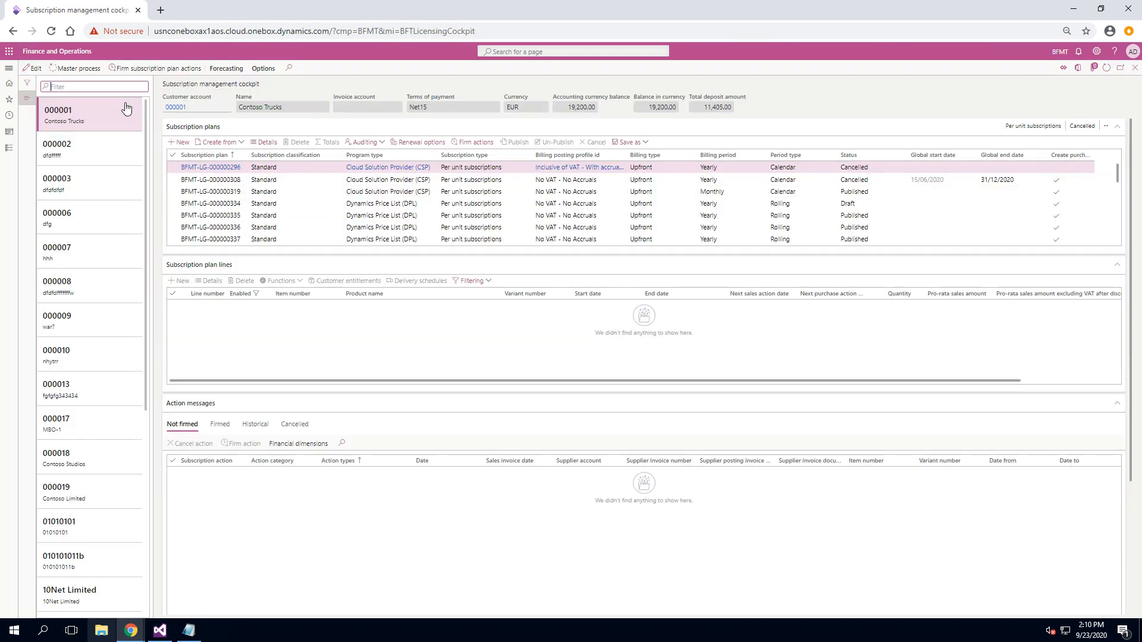
# Filter the customers by name with "contoso" and select Contoso Limited
pyautogui.write('contoso')
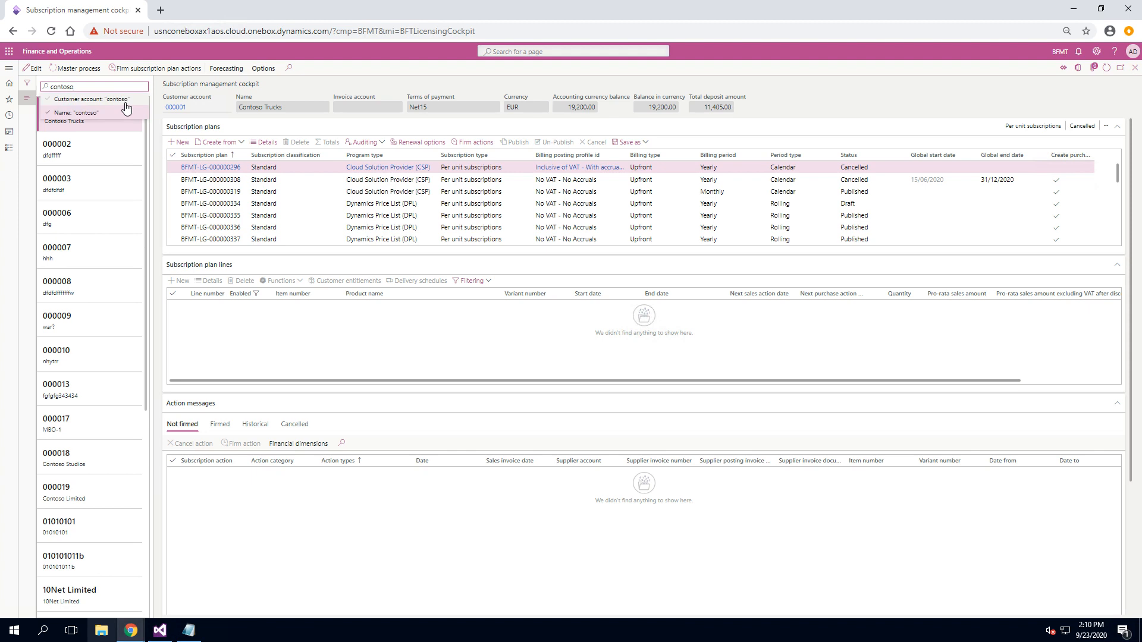
pyautogui.click(122, 112)
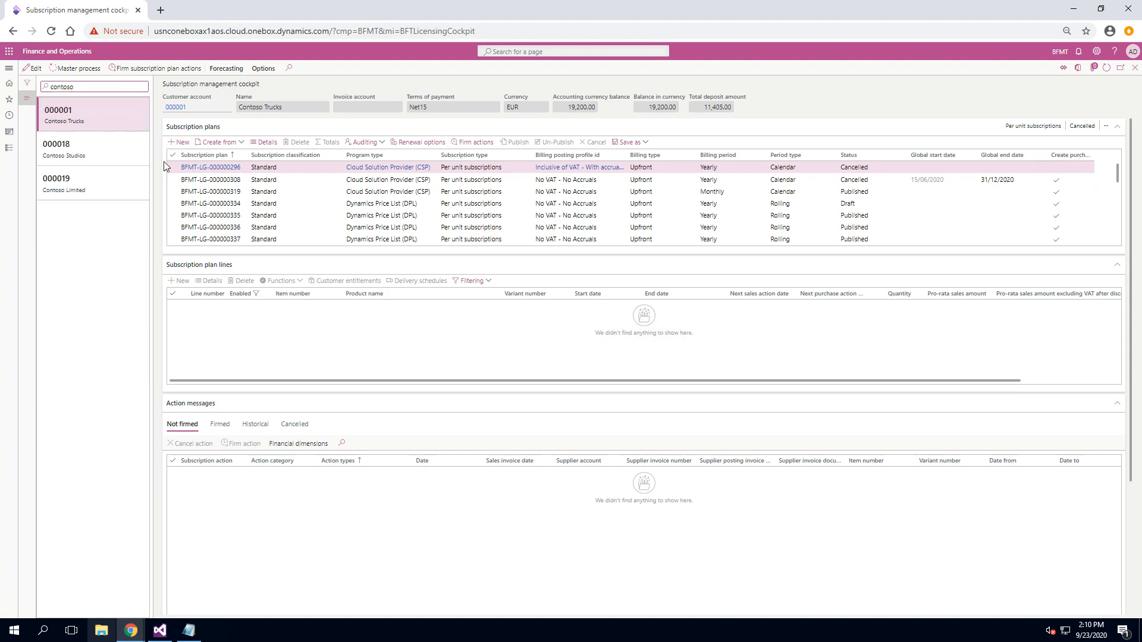
pyautogui.click(66, 182)
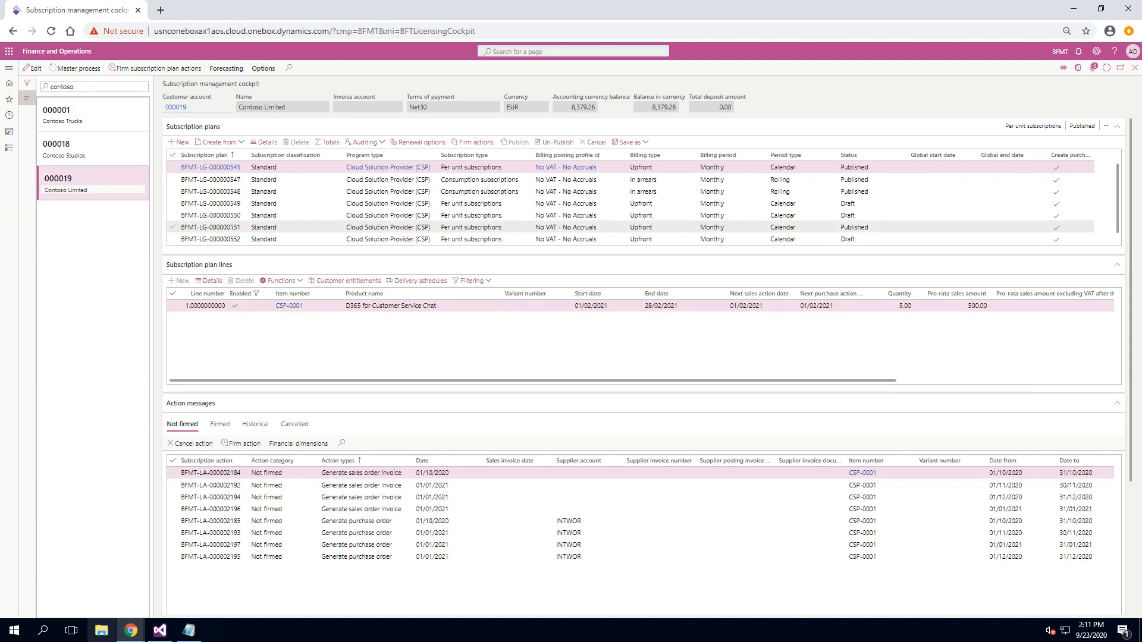
# Start a new subscription plan for the selected customer with the program type Dynamics Price List (DPL)
pyautogui.click(179, 142)
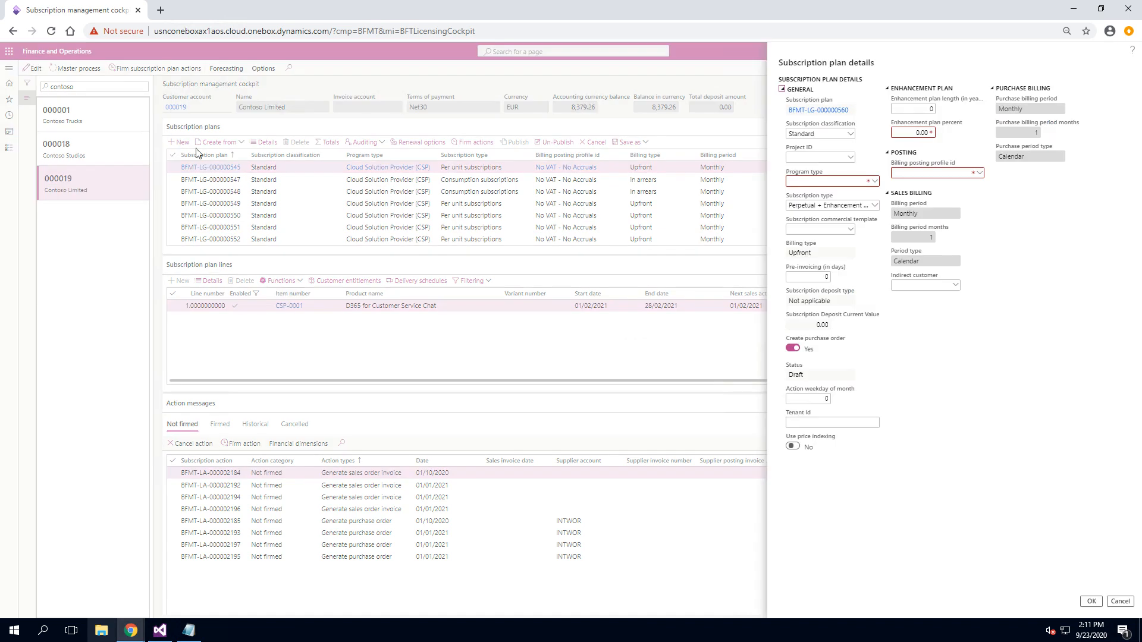
pyautogui.click(875, 184)
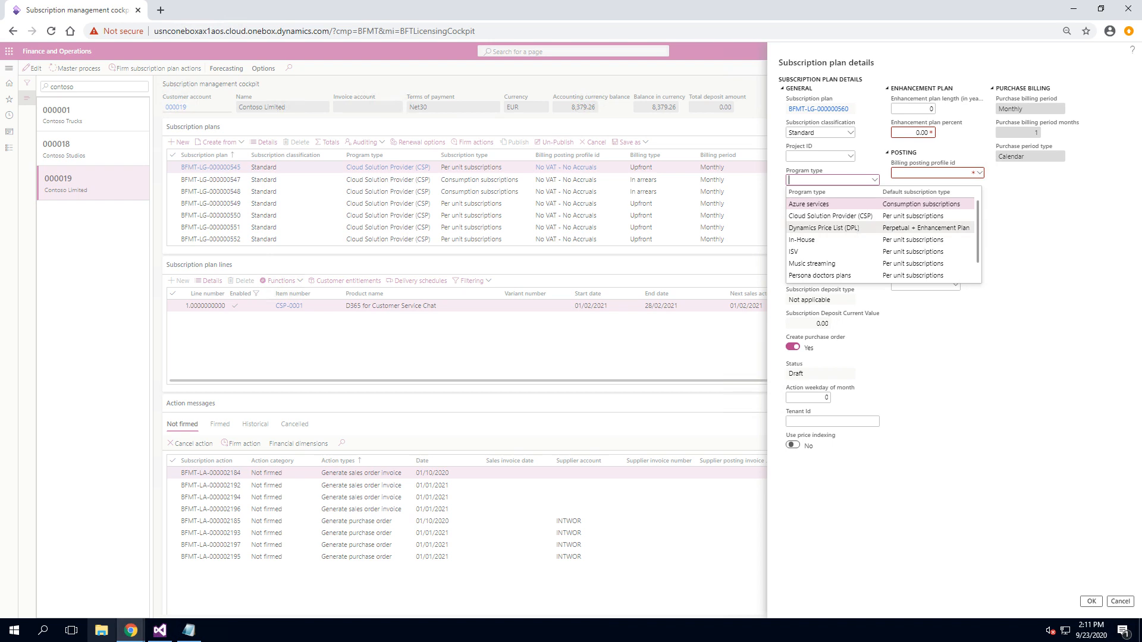
pyautogui.click(866, 228)
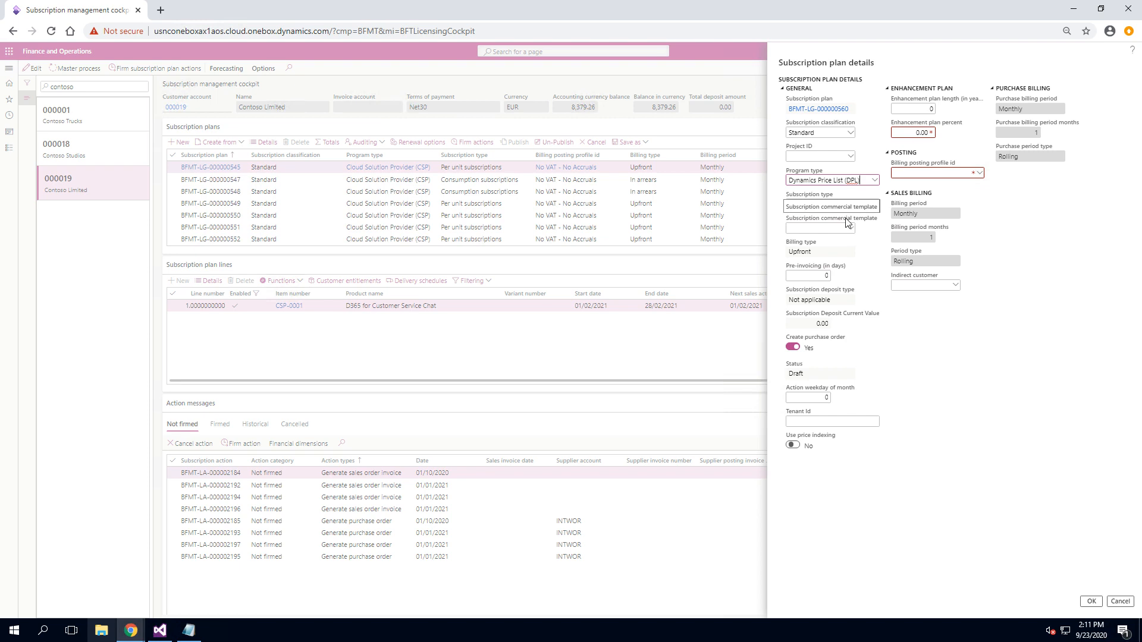
# Set the enhancement plan to 1 year at 16 percent with posting profile No VAT - No Accruals, and confirm the plan
pyautogui.click(912, 109)
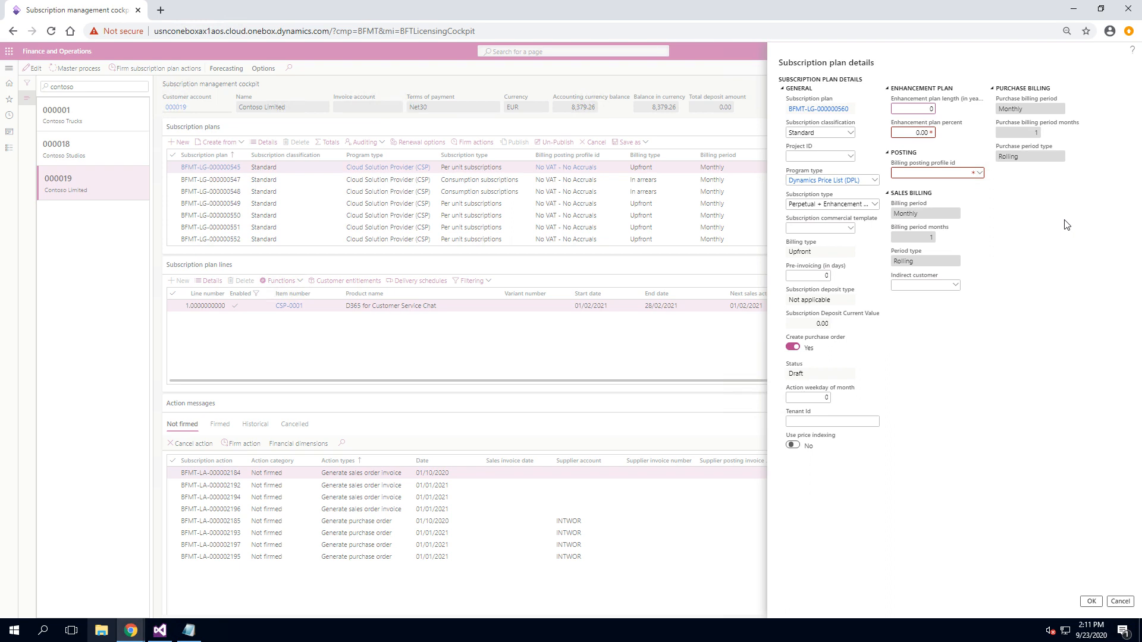
pyautogui.write('1')
pyautogui.press('Tab')
pyautogui.write('16')
pyautogui.click(979, 173)
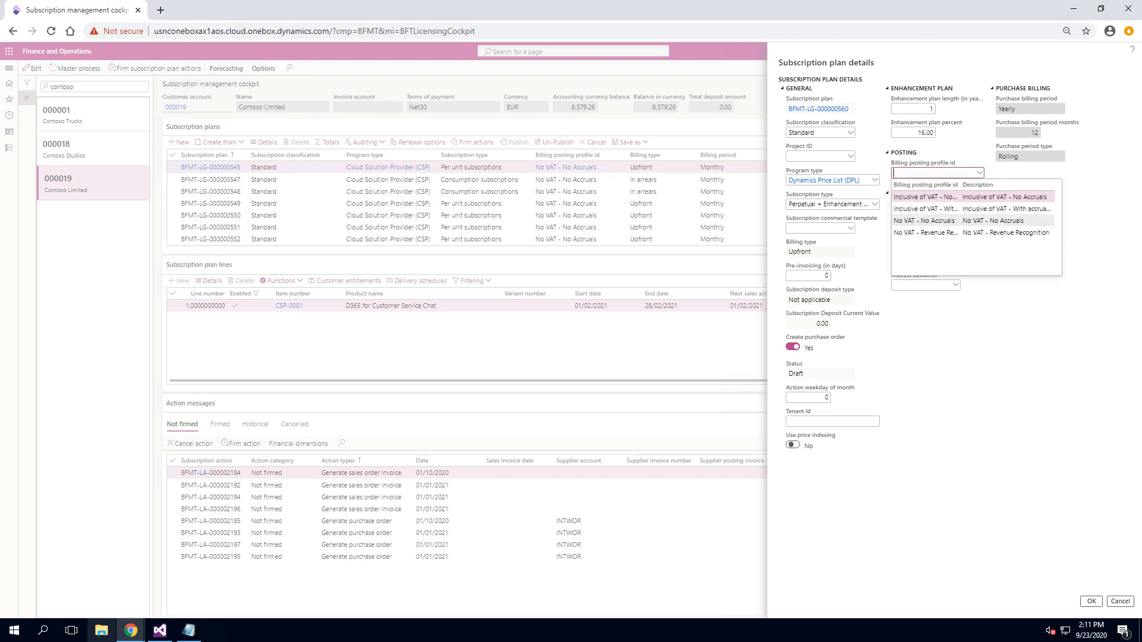
pyautogui.click(1005, 221)
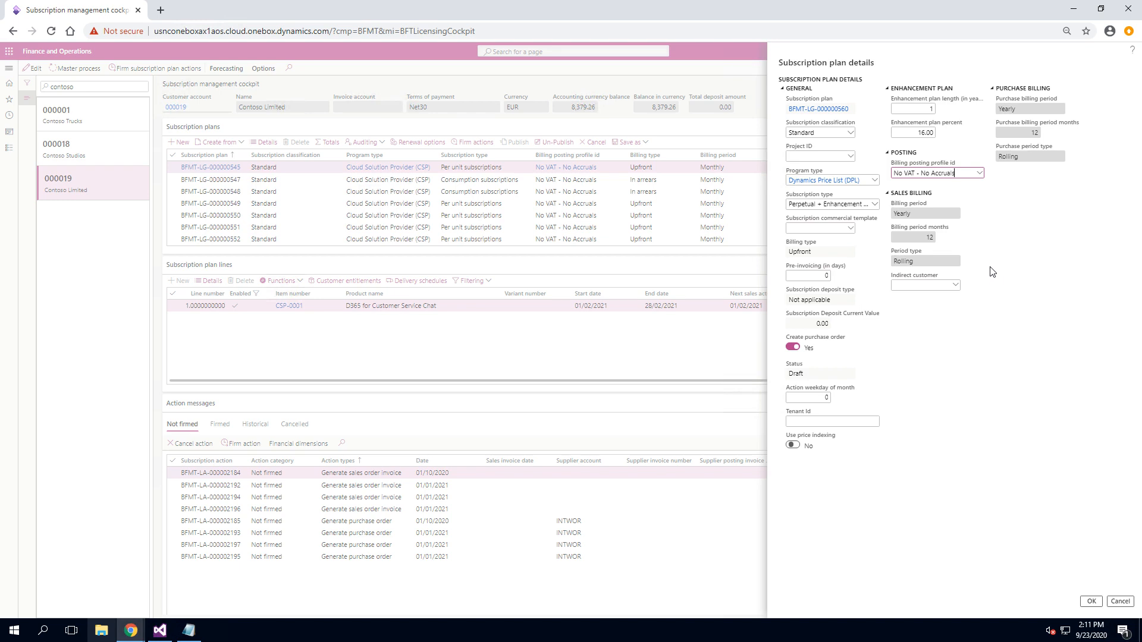
pyautogui.click(1093, 603)
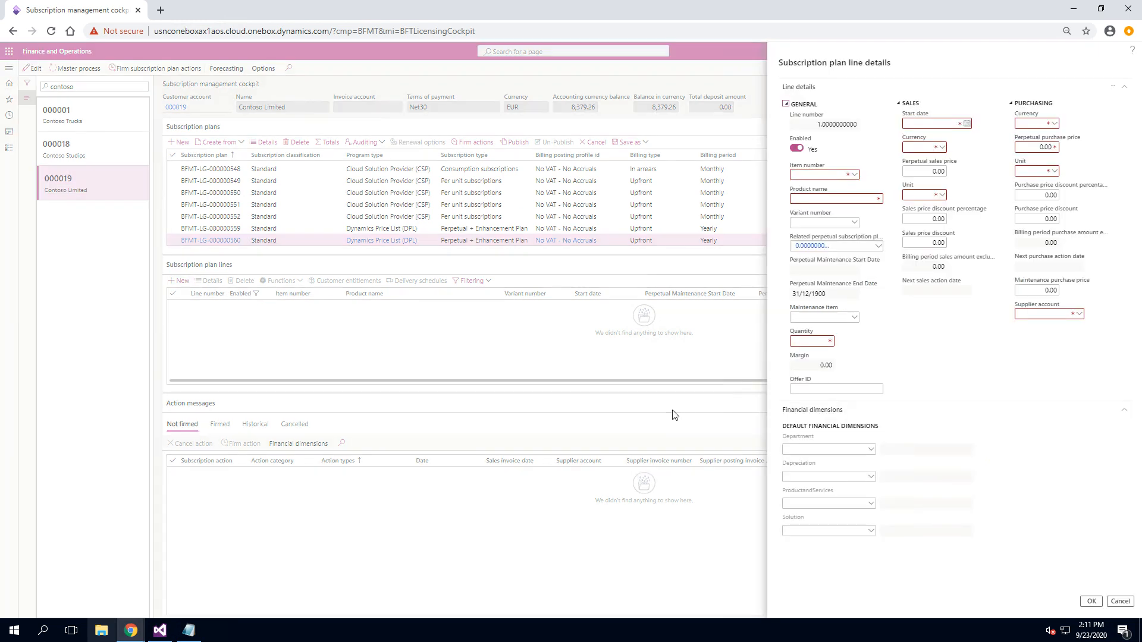
# Choose item DPL-0001 for the new plan line and set its quantity to 1
pyautogui.click(854, 176)
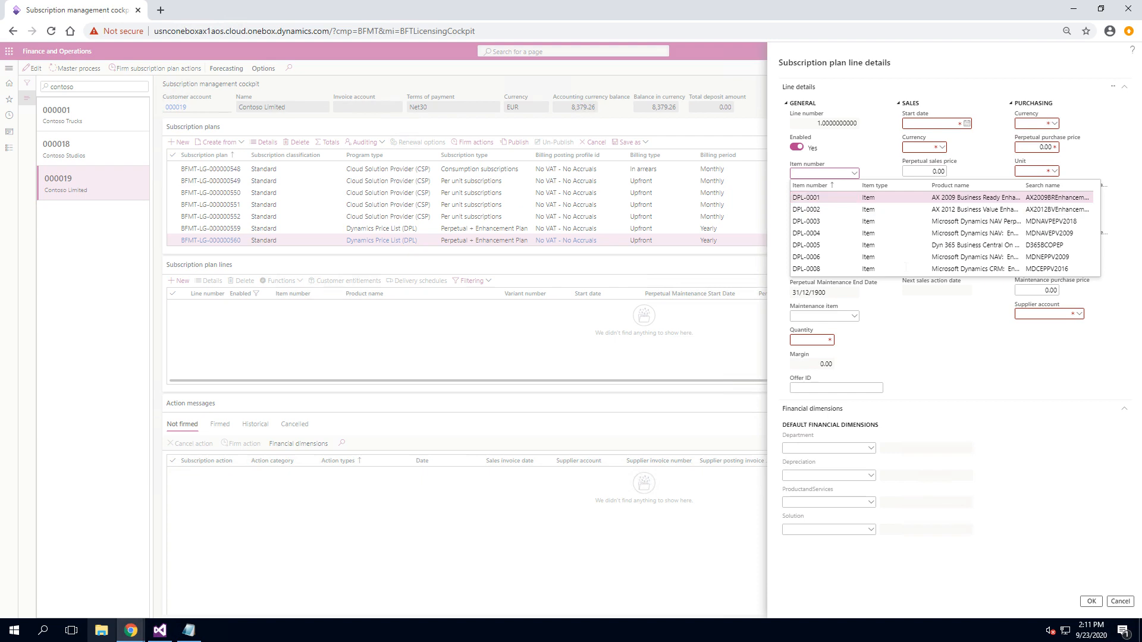
pyautogui.click(815, 198)
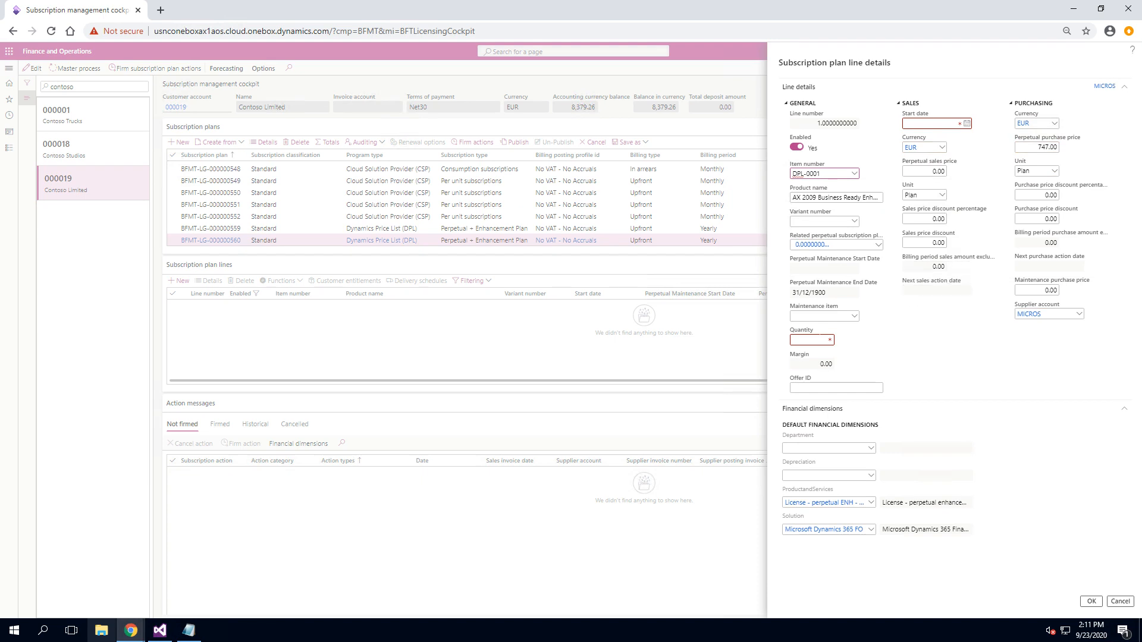
pyautogui.click(824, 341)
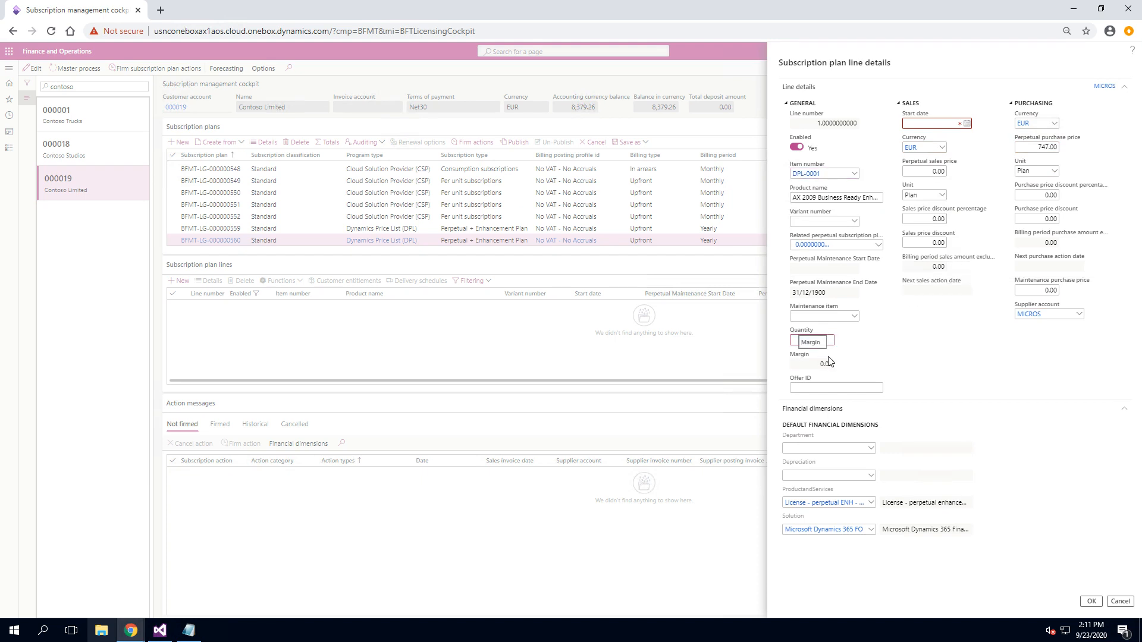
pyautogui.write('1')
# Set the line's start date to 23/09/2020 and its perpetual sales price to 10,000
pyautogui.click(967, 124)
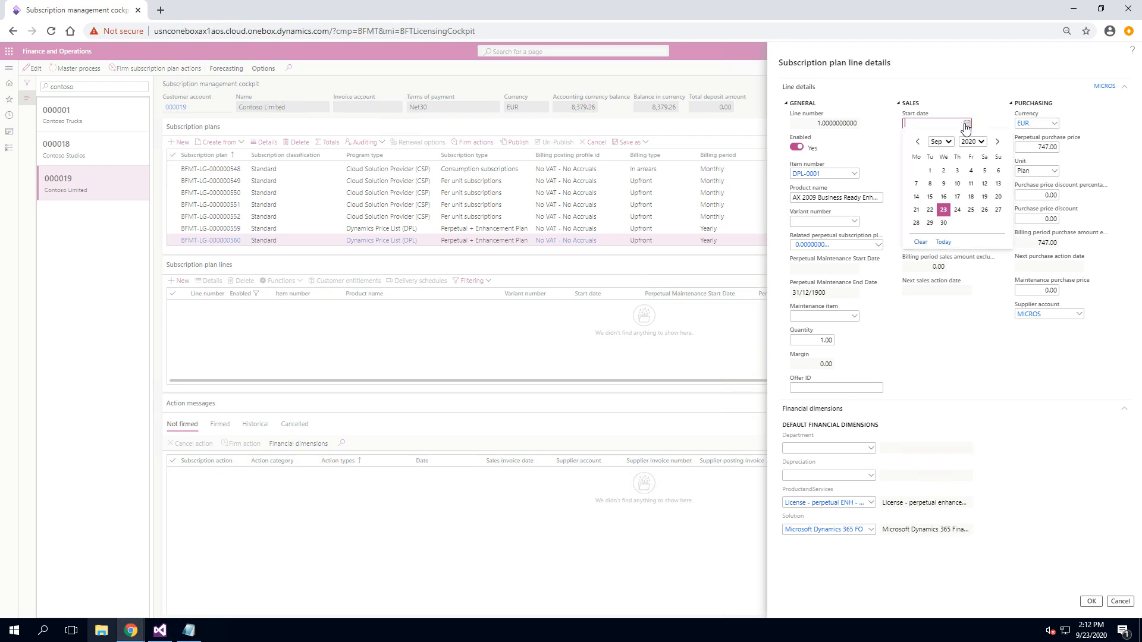
pyautogui.click(943, 209)
pyautogui.click(936, 172)
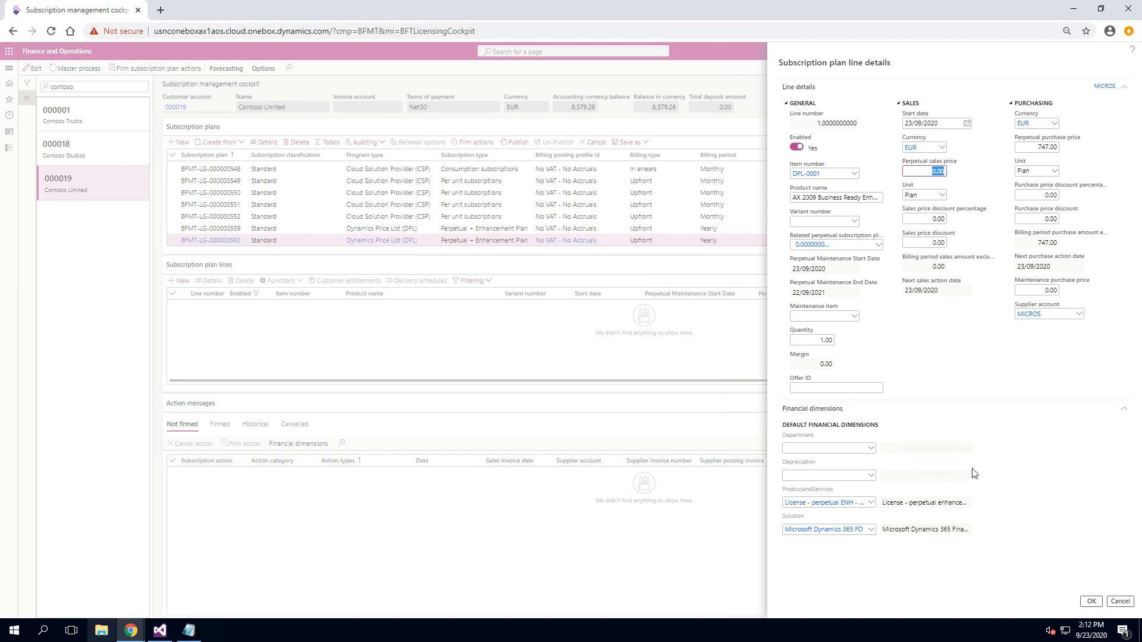
pyautogui.write('10,000')
pyautogui.press('Tab')
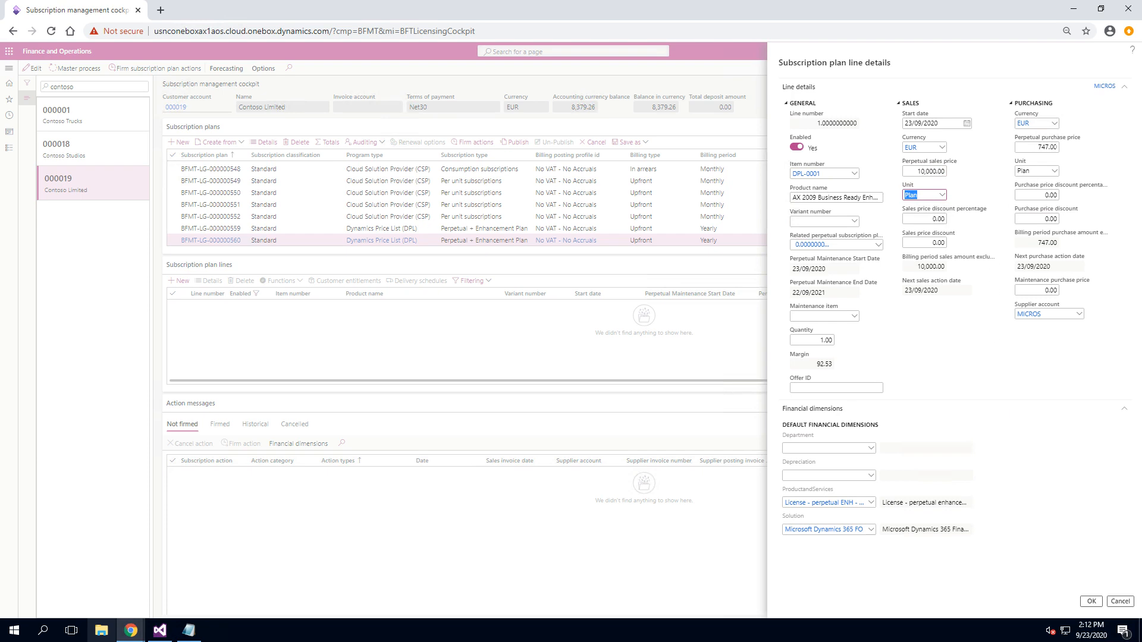
# Set the perpetual purchase price to 7,000 and the maintenance purchase price to 800, and confirm the plan line
pyautogui.click(1040, 147)
pyautogui.write('7')
pyautogui.write('000')
pyautogui.press('Tab')
pyautogui.press('Tab')
pyautogui.press('Tab')
pyautogui.press('Tab')
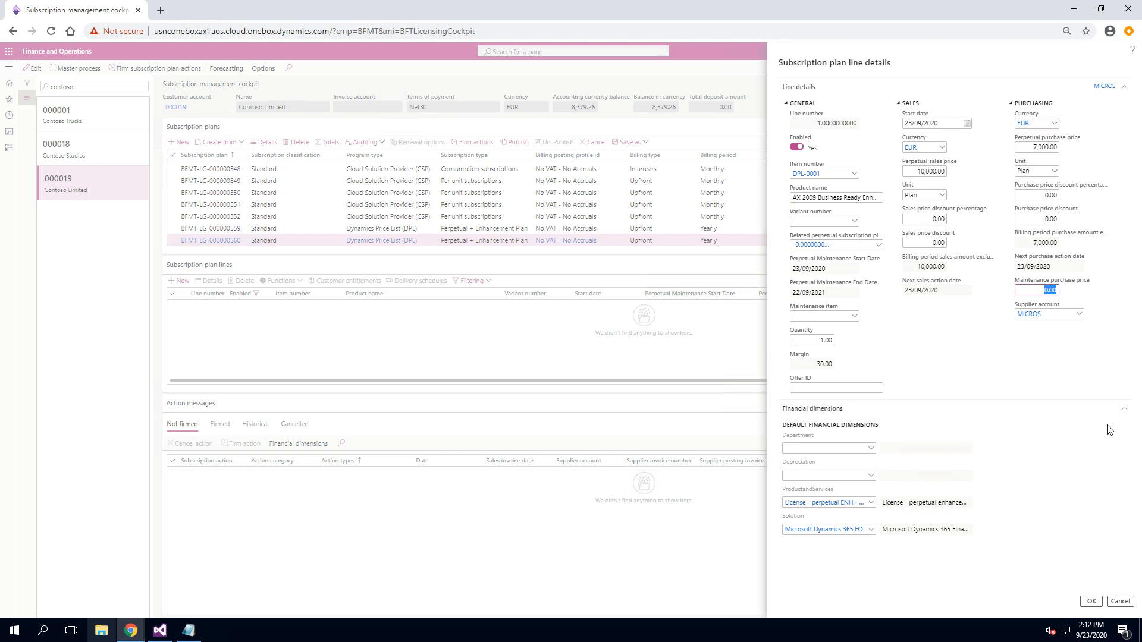
pyautogui.write('8')
pyautogui.click(1111, 433)
pyautogui.click(1092, 602)
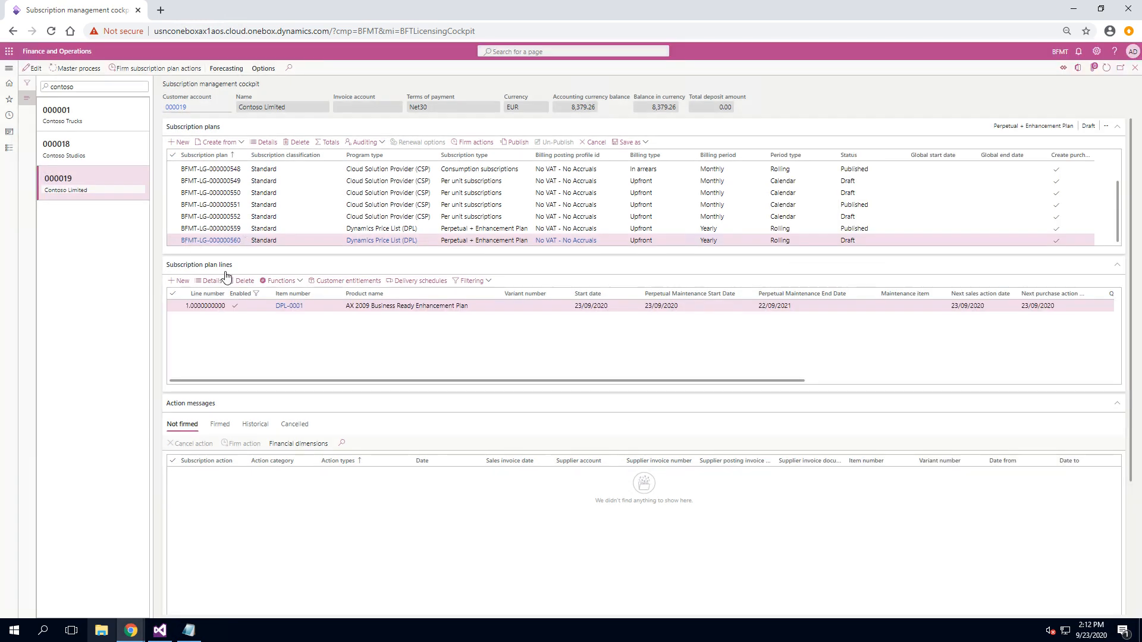
# Publish the new subscription plan and run the master subscription process for it
pyautogui.click(514, 142)
pyautogui.click(78, 68)
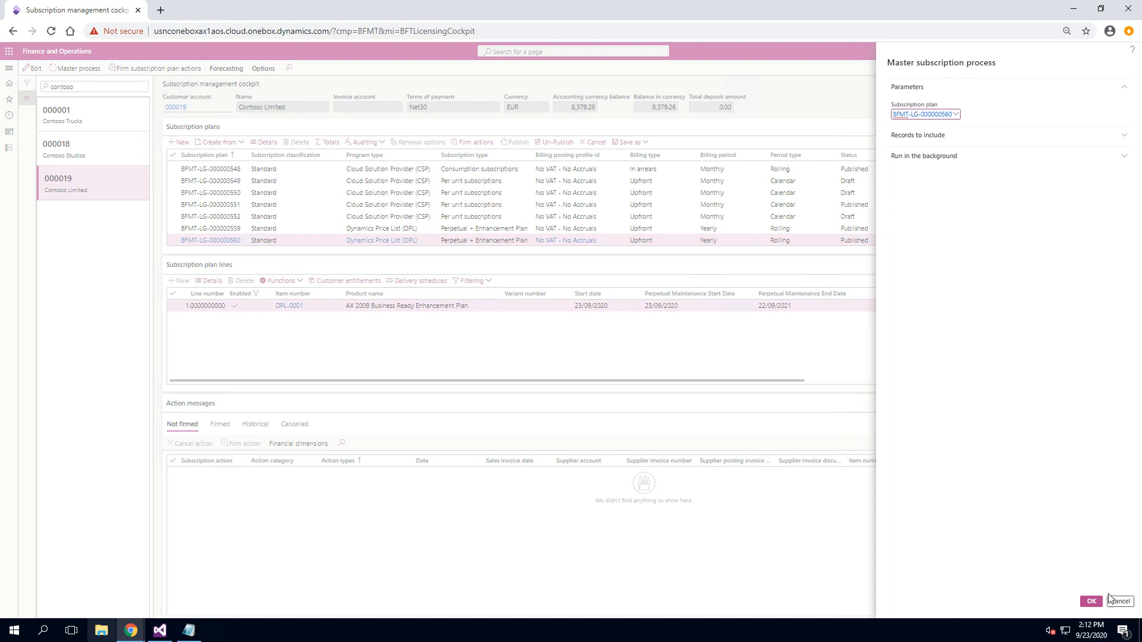
pyautogui.click(1090, 602)
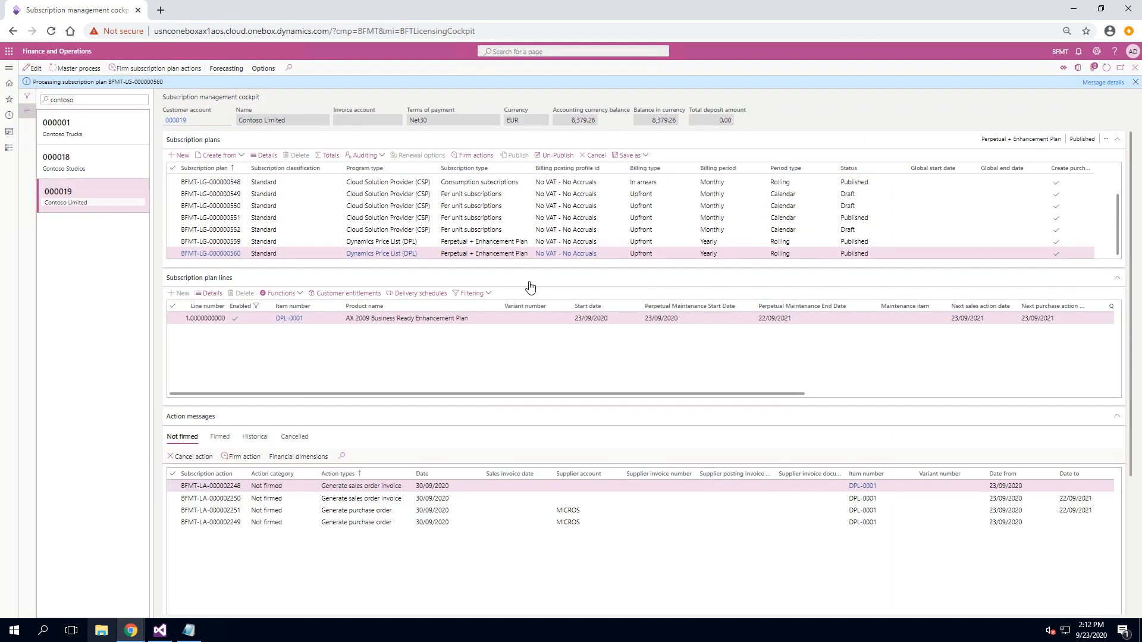
# Examine the dates, prices and amounts of the plan's not firmed sales invoice and purchase order actions
pyautogui.hscroll(2, 774, 547)
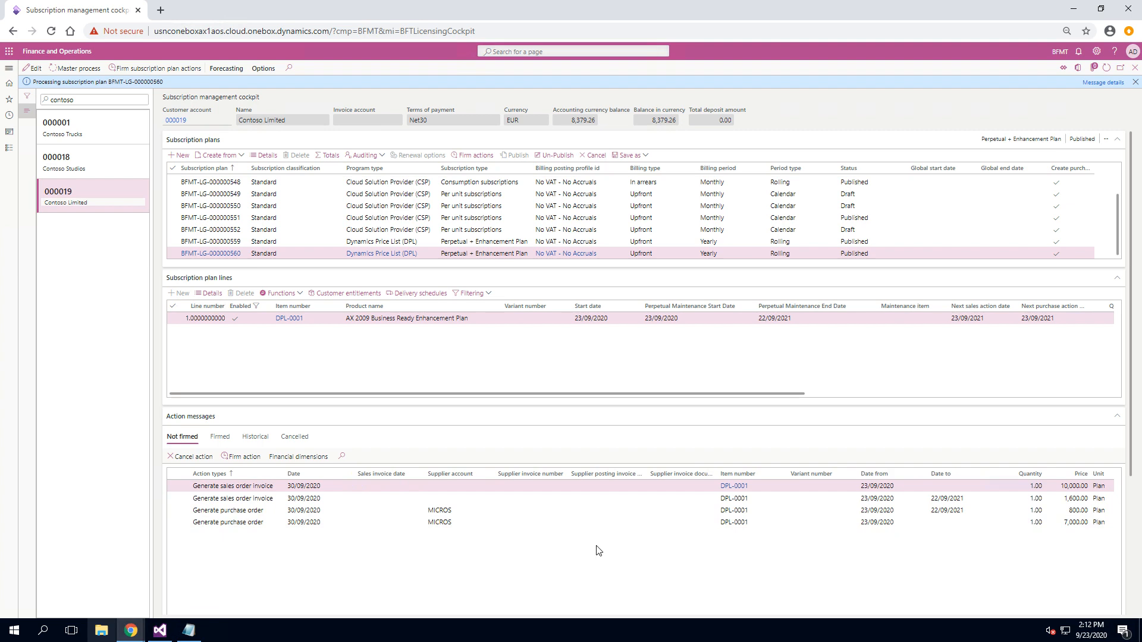
pyautogui.hscroll(-1, 597, 549)
pyautogui.hscroll(-1, 597, 549)
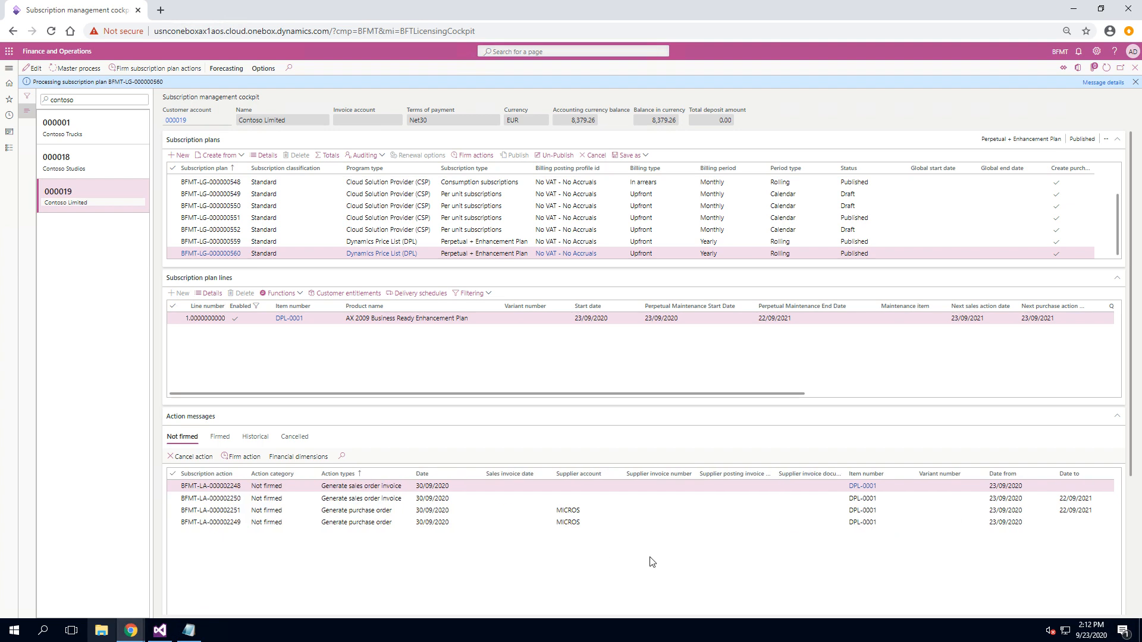
pyautogui.hscroll(2, 651, 561)
pyautogui.hscroll(2, 651, 560)
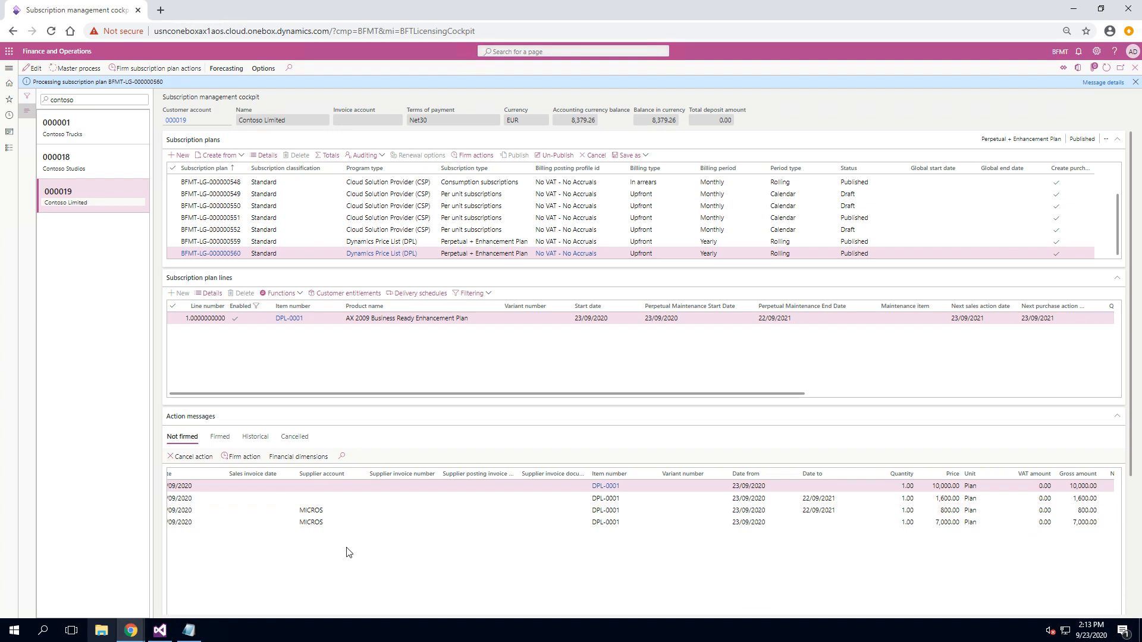
pyautogui.hscroll(-5, 339, 571)
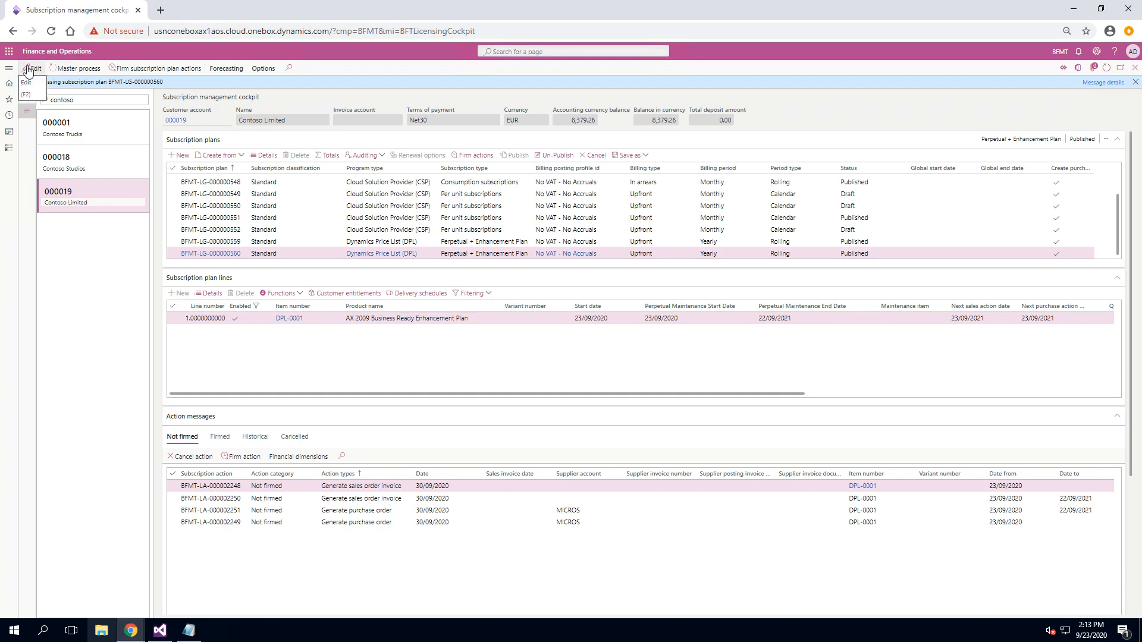
# Hide the customer list and enter supplier invoice number inv-9098 on both Generate purchase order actions
pyautogui.click(27, 111)
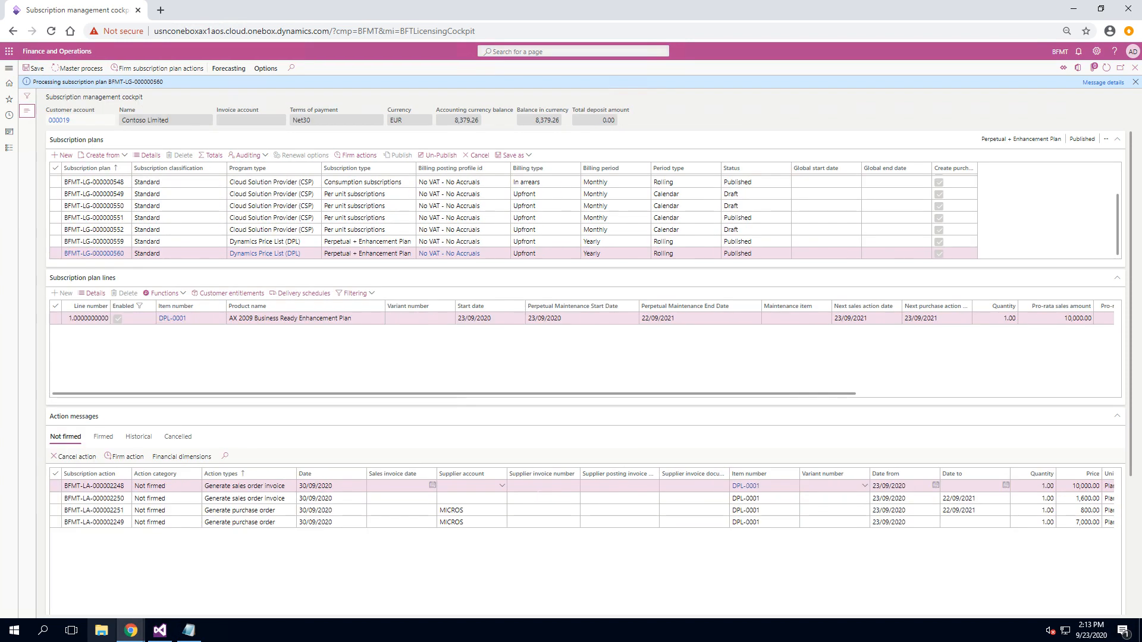
pyautogui.click(542, 511)
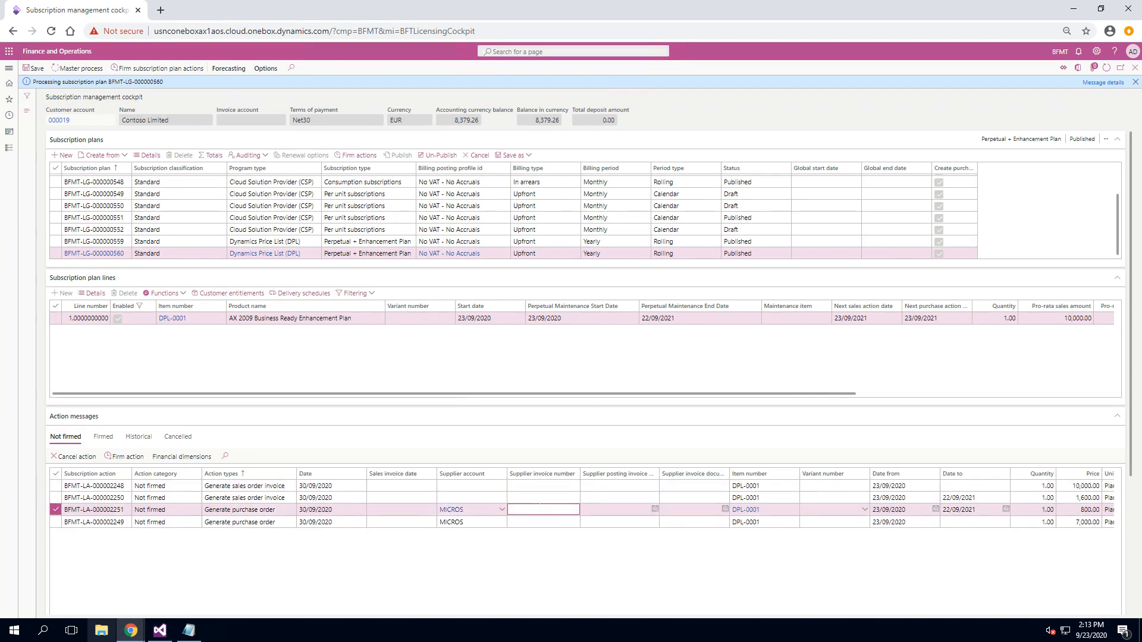
pyautogui.write('inv-9098')
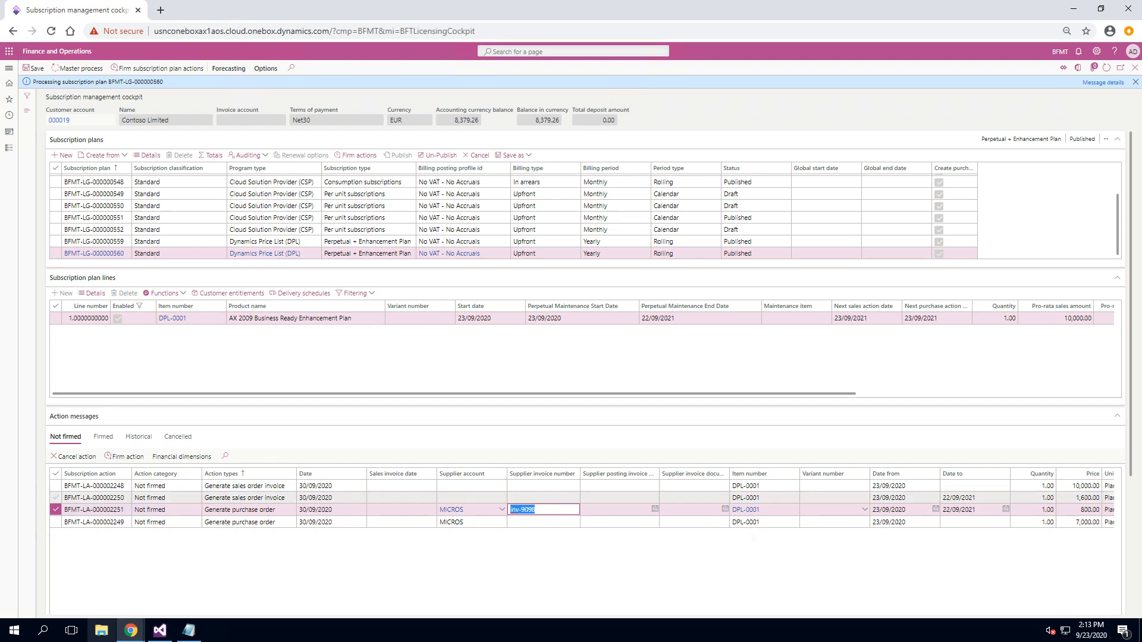
pyautogui.click(544, 521)
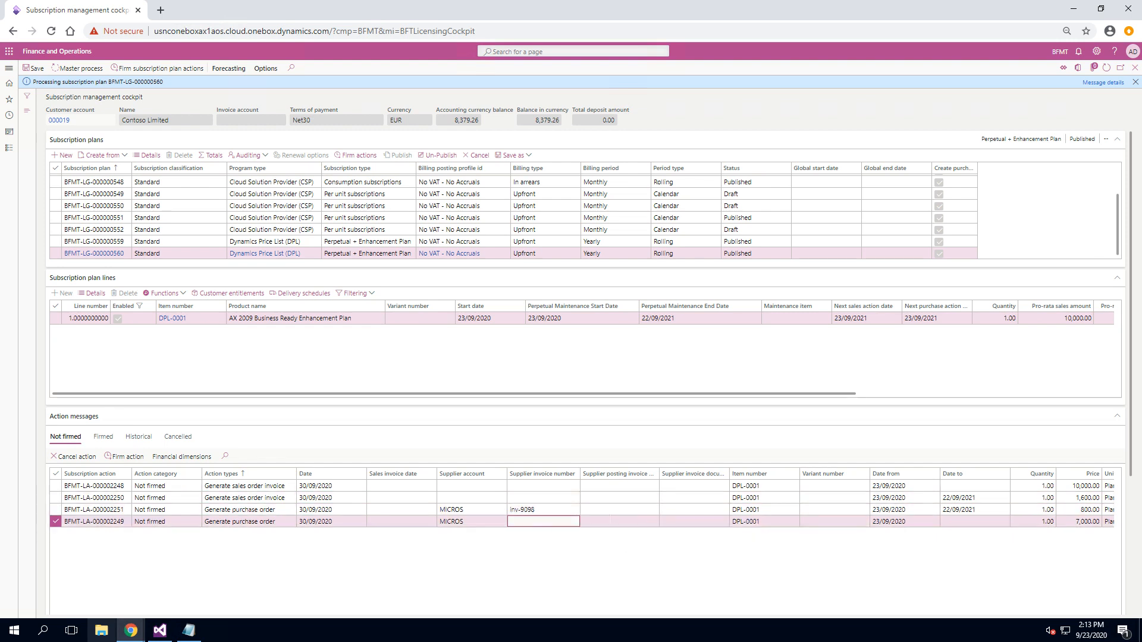
pyautogui.write('inv-9098')
# Set the supplier posting invoice date of the 800.00 purchase order action to today, 23/09/2020
pyautogui.click(623, 511)
pyautogui.click(654, 510)
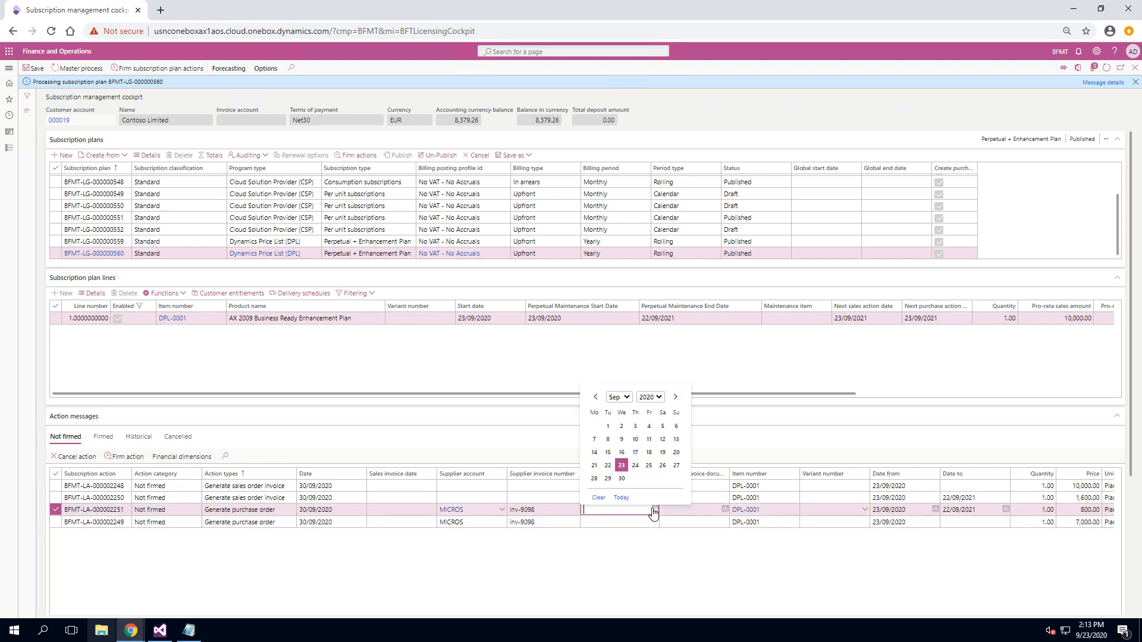
pyautogui.click(622, 498)
pyautogui.press('Tab')
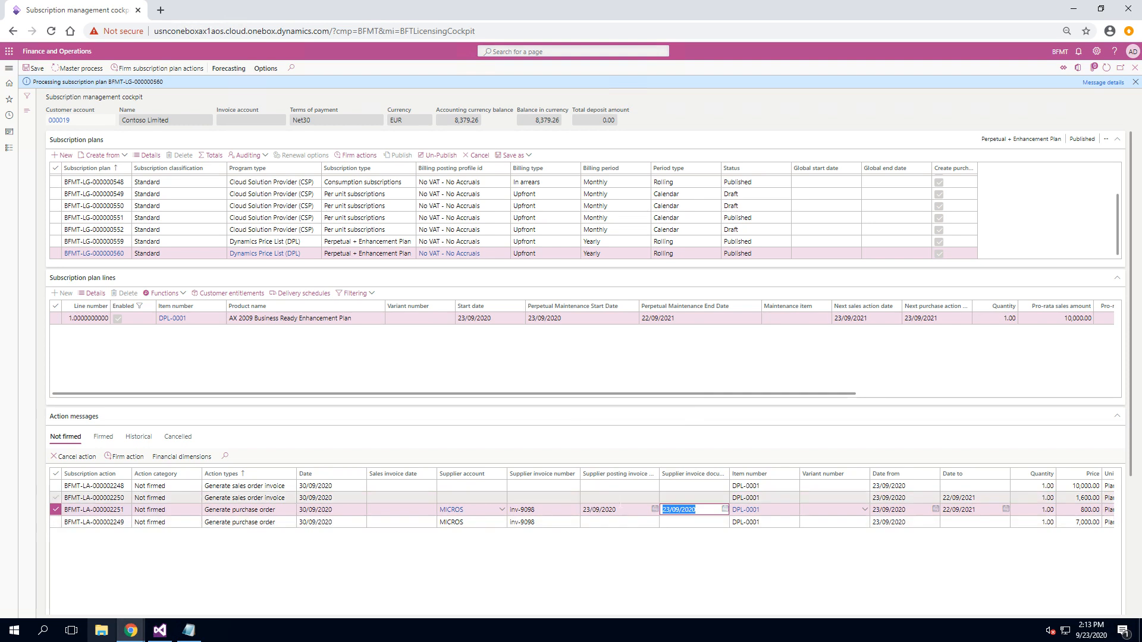
pyautogui.click(620, 498)
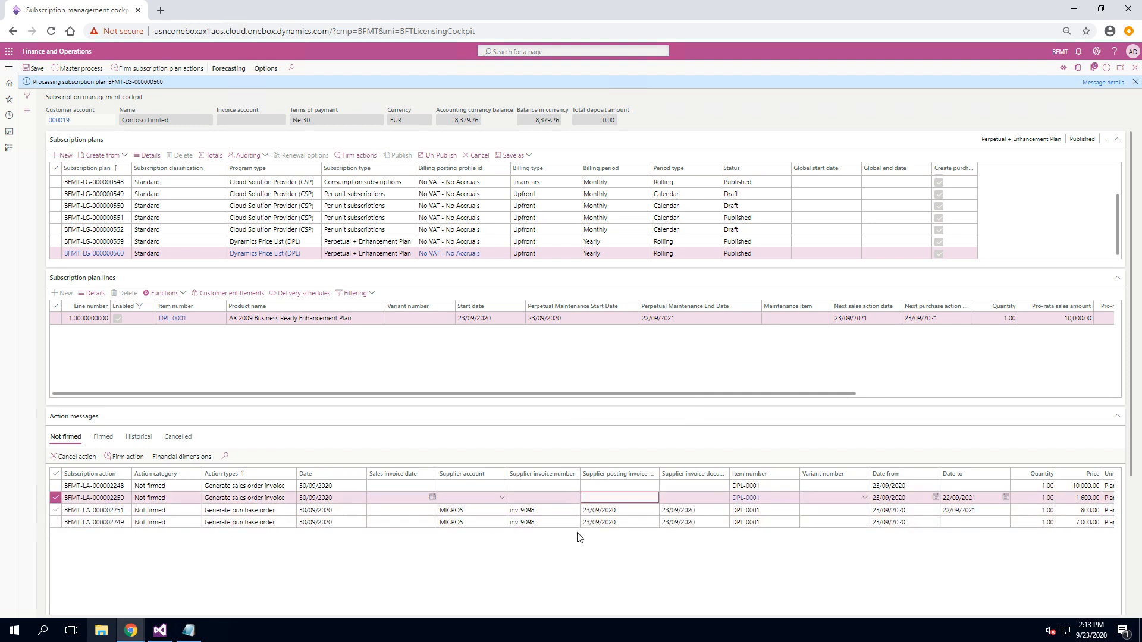
# Firm all pending actions of the published perpetual plus enhancement plan and rerun the master subscription process for the same plan
pyautogui.click(167, 69)
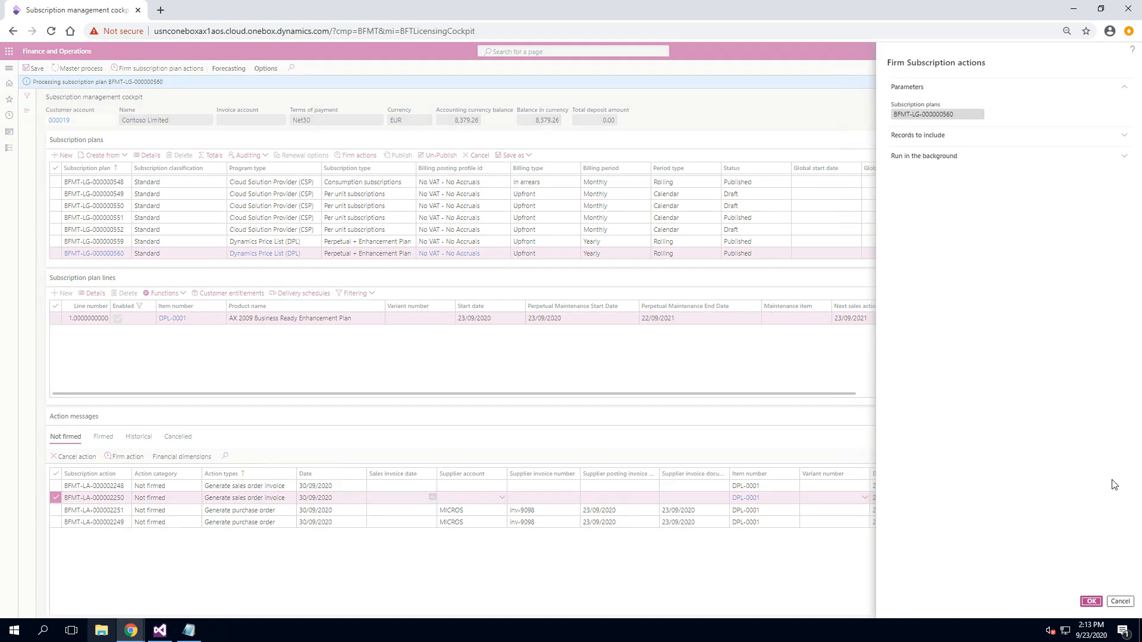
pyautogui.click(1091, 602)
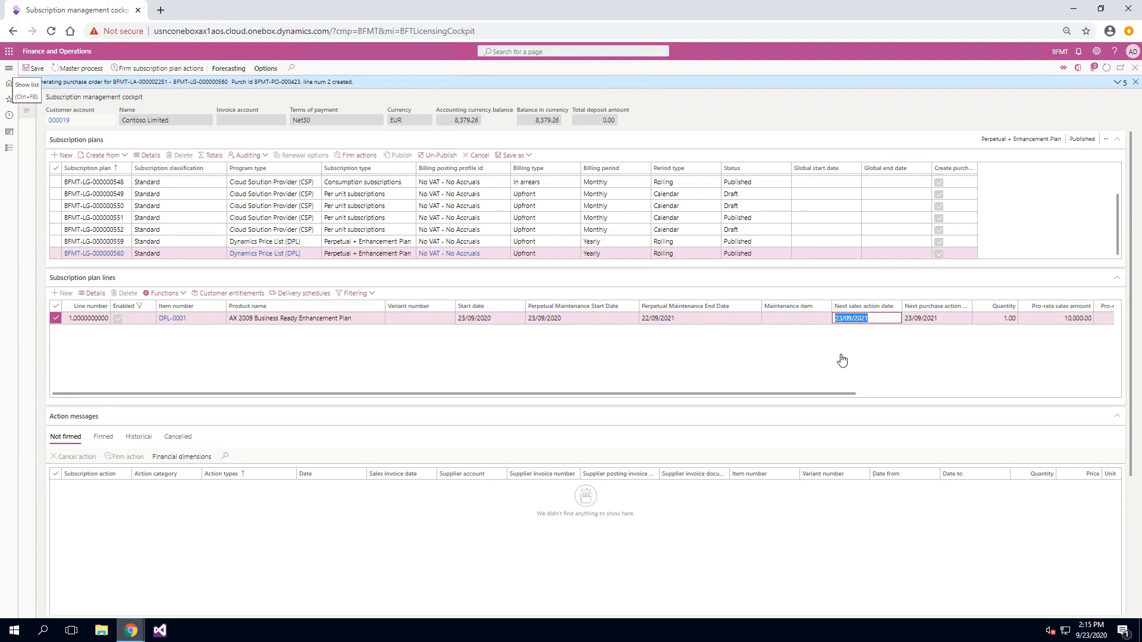
pyautogui.click(78, 69)
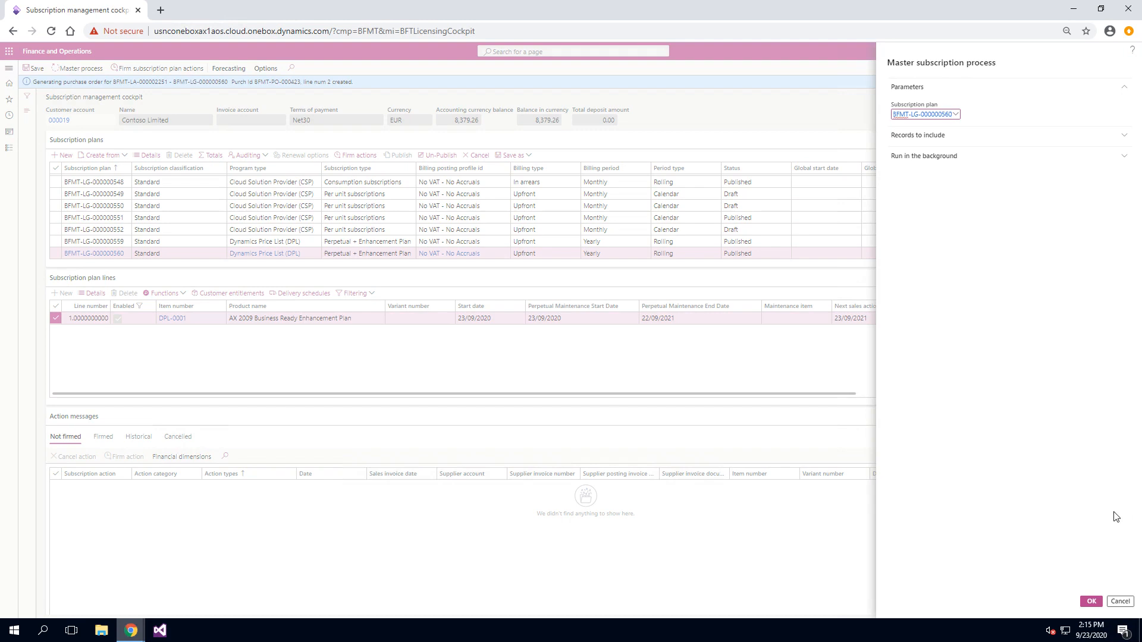
pyautogui.click(1091, 601)
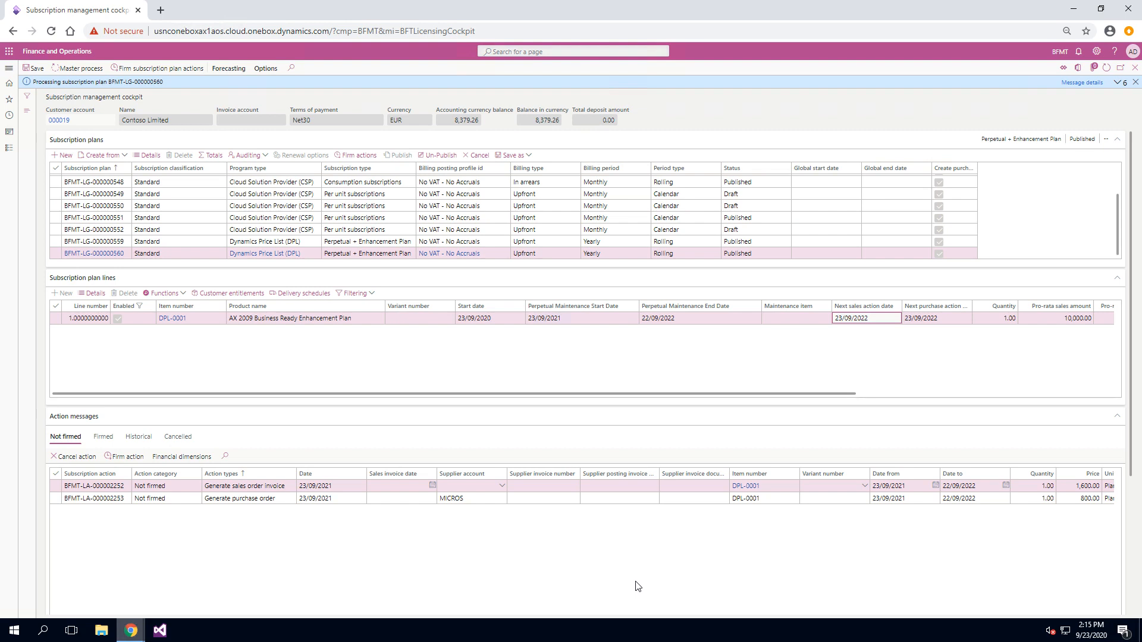
# Examine the prices of the not firmed sales order invoice and purchase order actions for the plan's next yearly period
pyautogui.hscroll(2, 607, 589)
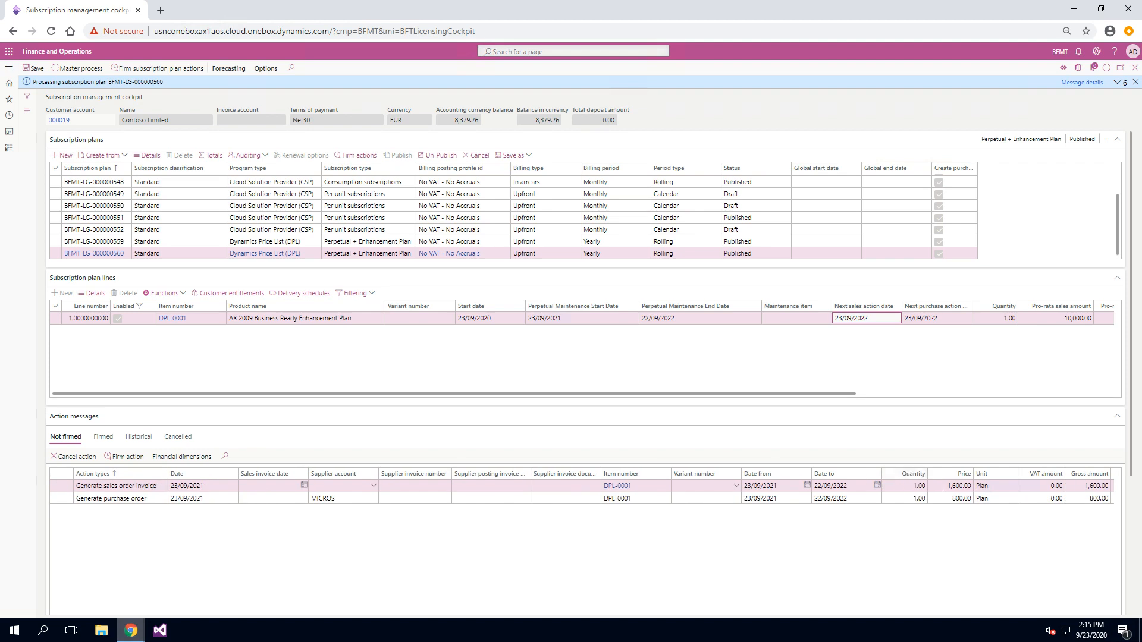
pyautogui.click(958, 486)
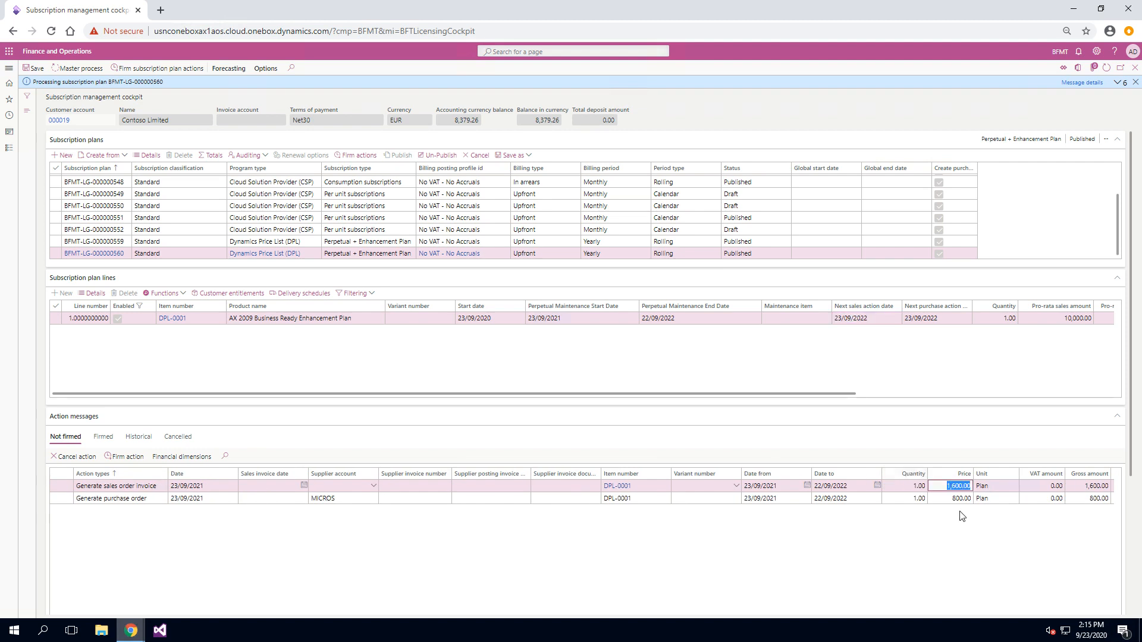
pyautogui.click(953, 498)
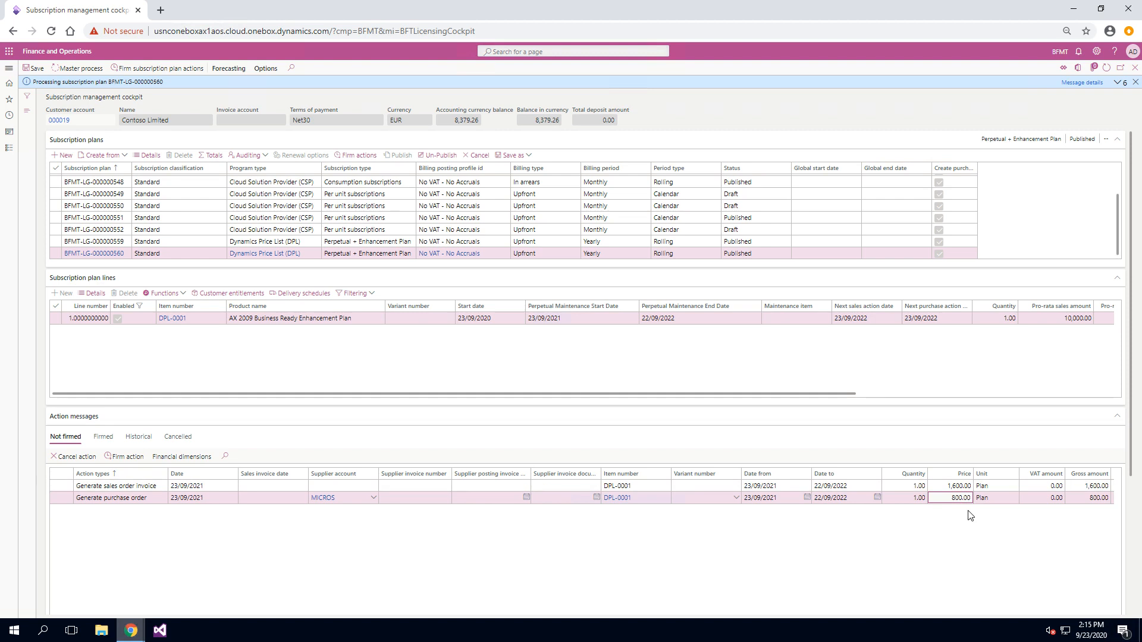
pyautogui.moveTo(952, 499); pyautogui.dragTo(967, 499)
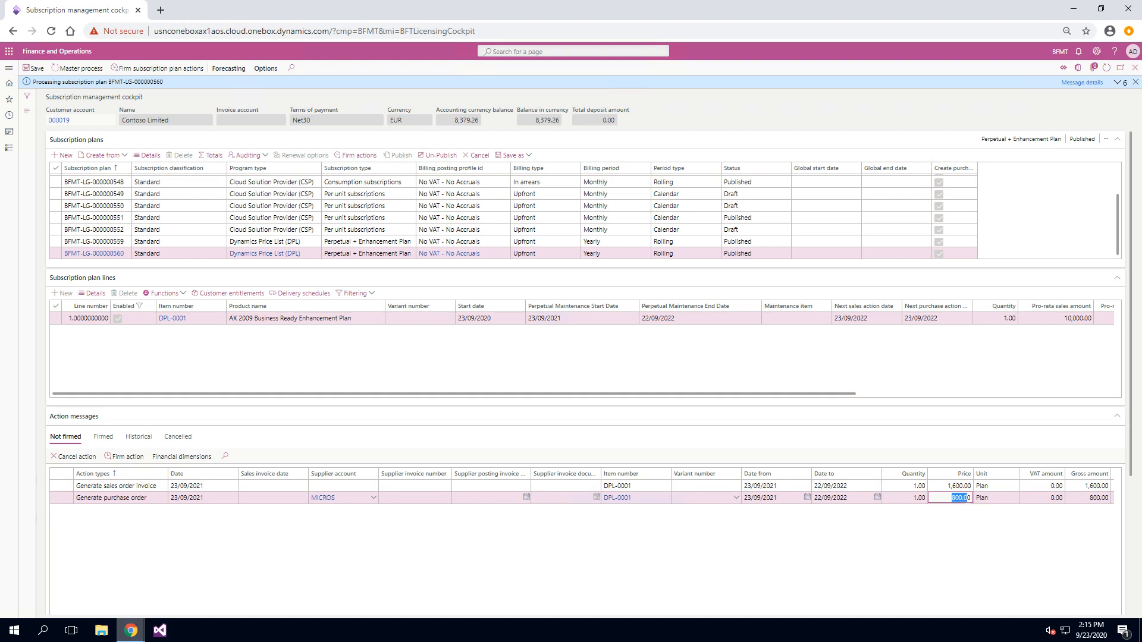